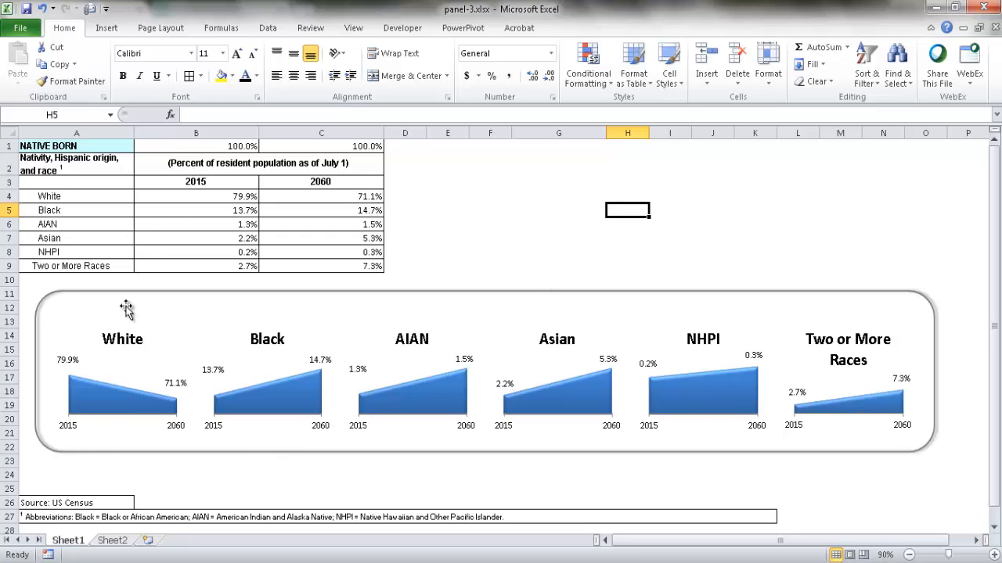
# Open Sheet2 and hide its gridlines
pyautogui.click(111, 540)
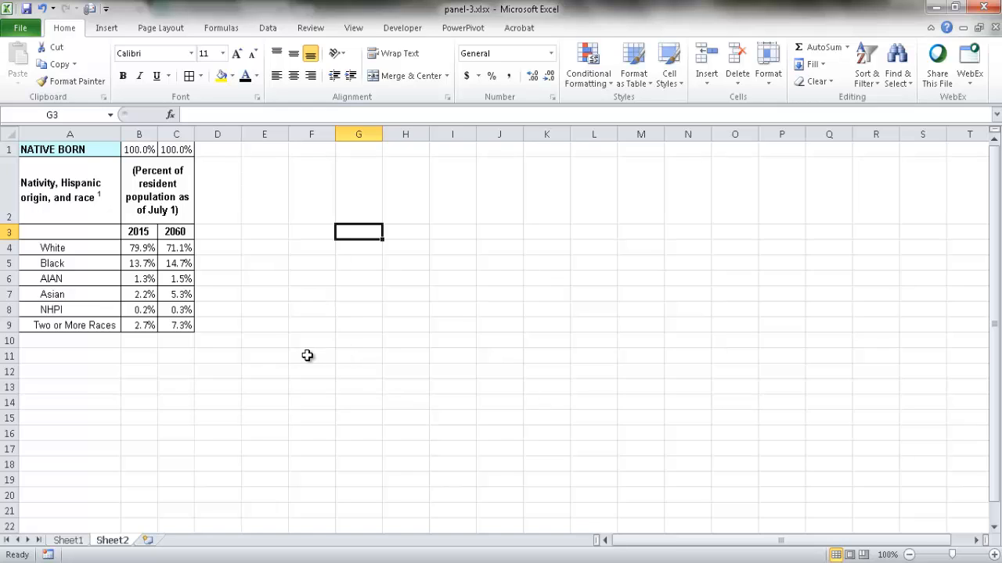
pyautogui.click(353, 28)
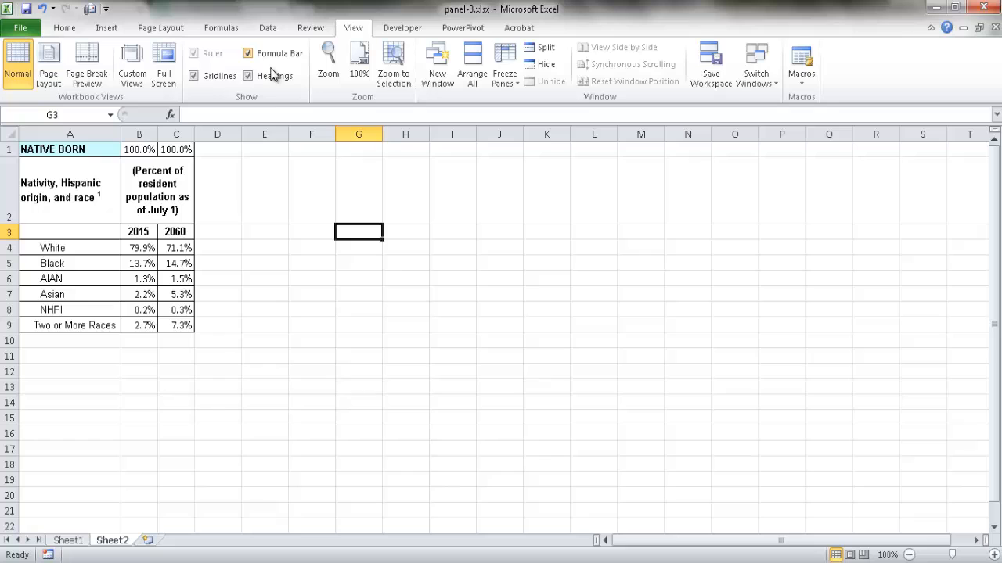
pyautogui.click(193, 75)
pyautogui.click(321, 278)
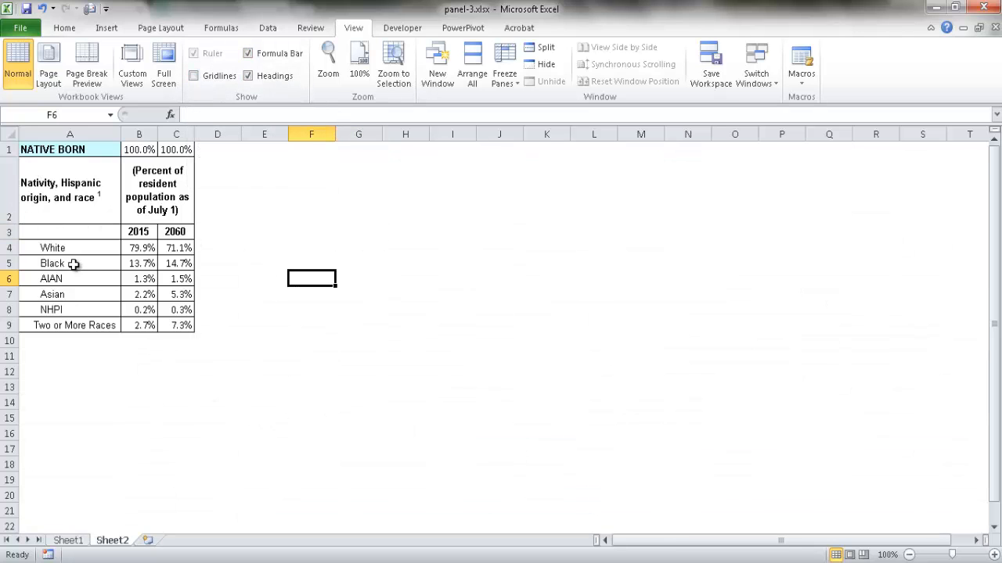
# Reduce the height of row 2 and widen column A so its heading fits on one line
pyautogui.moveTo(11, 222); pyautogui.dragTo(10, 183)
pyautogui.moveTo(119, 135); pyautogui.dragTo(209, 135)
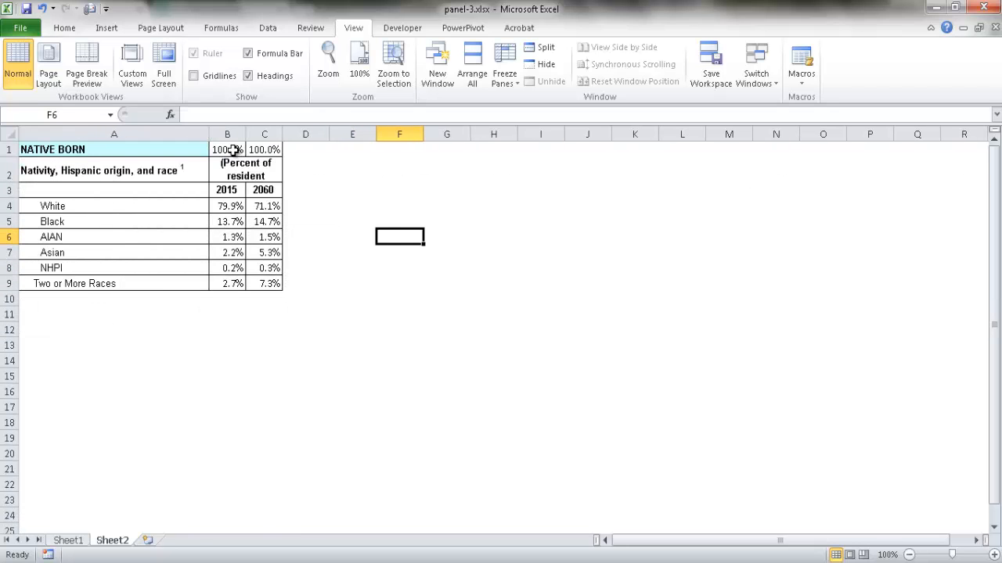
pyautogui.click(483, 283)
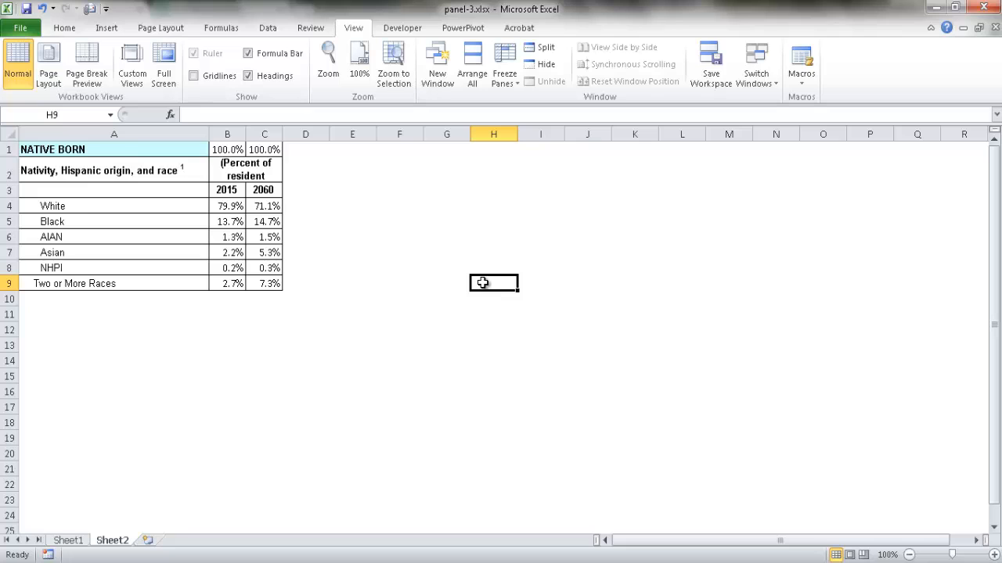
# Insert a basic 2-D area chart from the White data in A3:C4 and move it clear below the table rows
pyautogui.moveTo(162, 197); pyautogui.dragTo(251, 204)
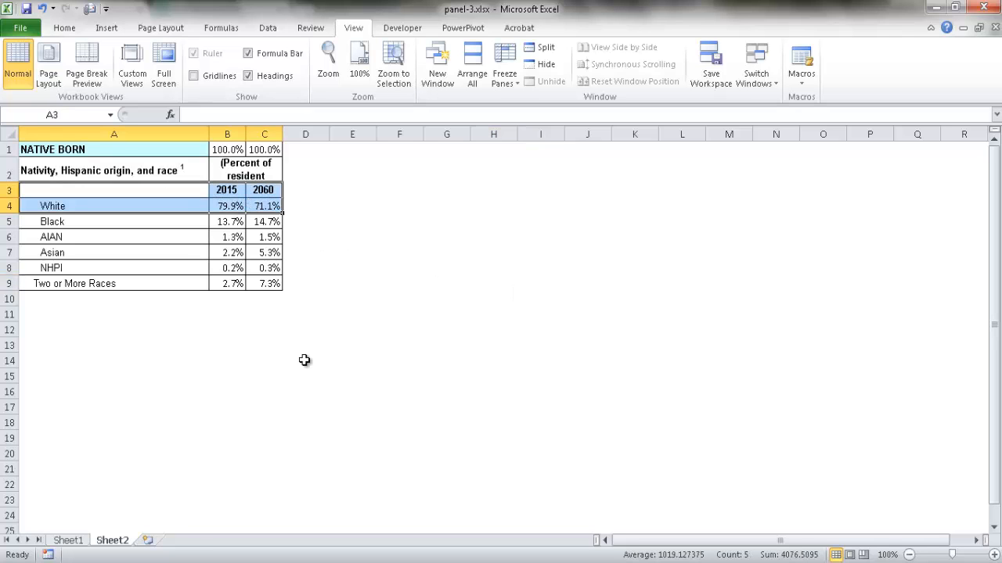
pyautogui.click(67, 541)
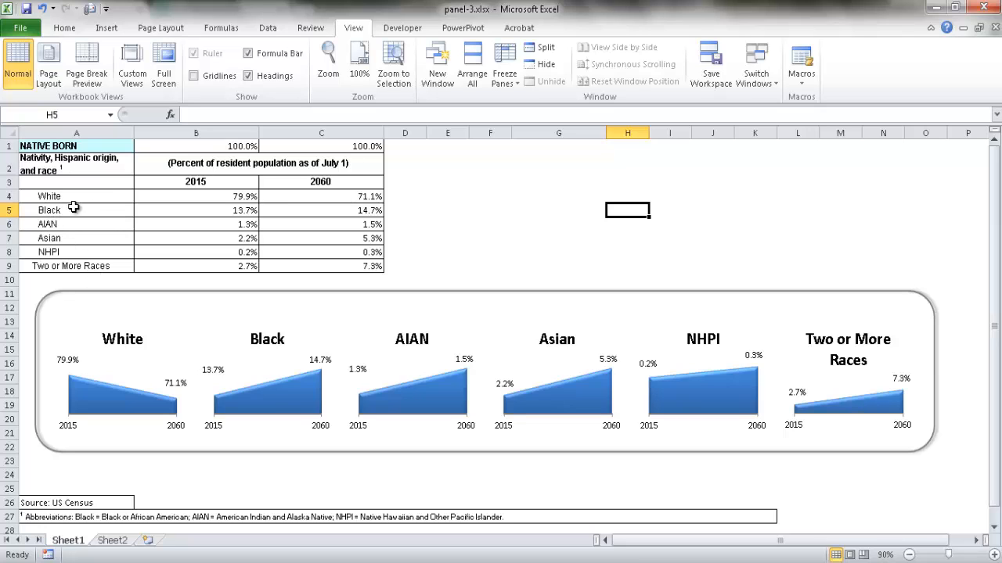
pyautogui.click(121, 540)
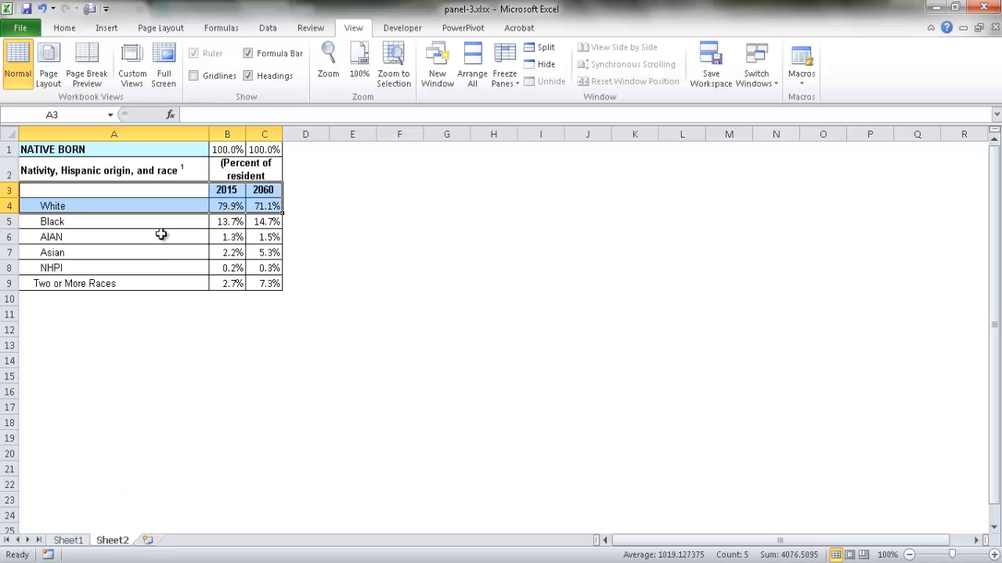
pyautogui.click(106, 27)
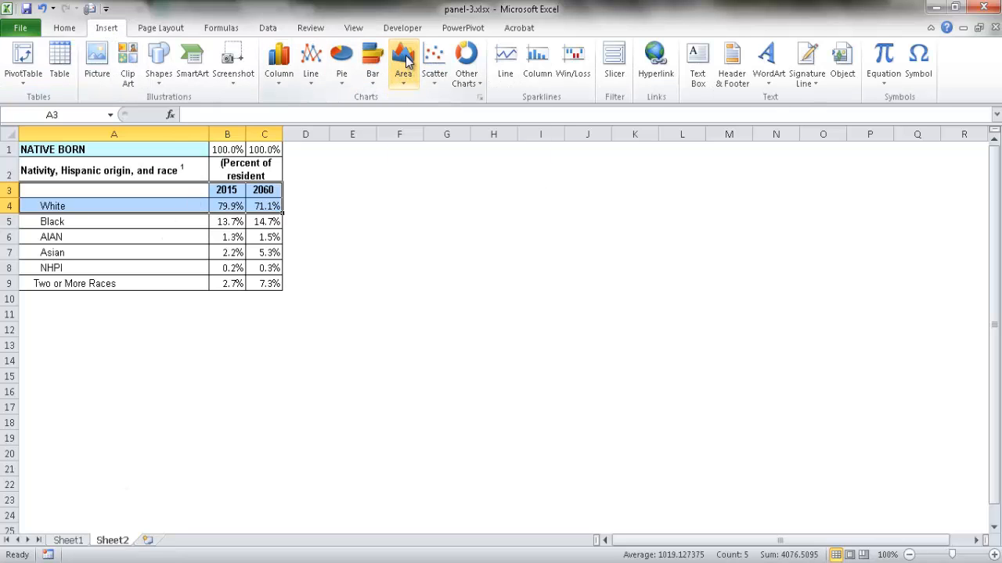
pyautogui.click(407, 63)
pyautogui.click(414, 128)
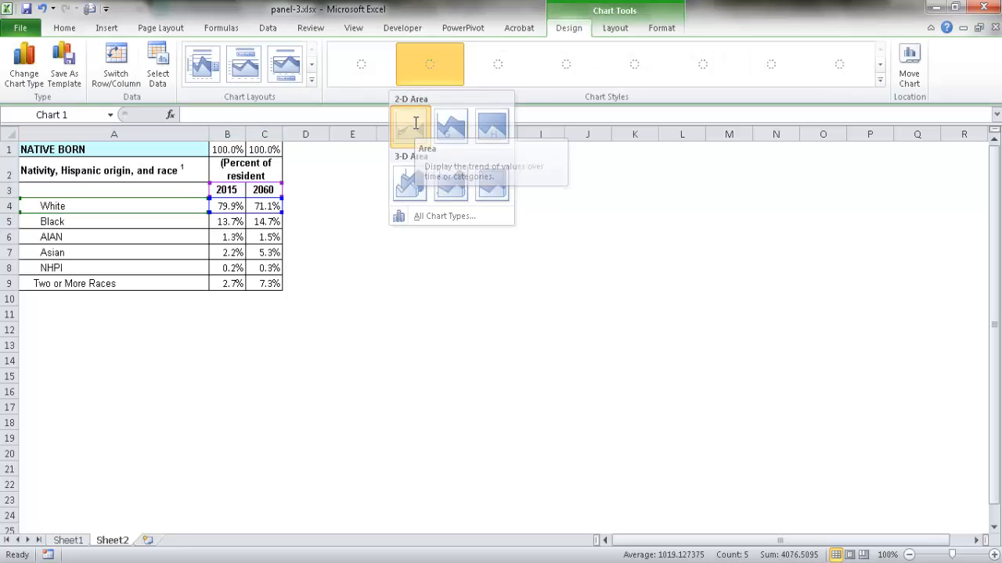
pyautogui.moveTo(470, 237); pyautogui.dragTo(430, 276)
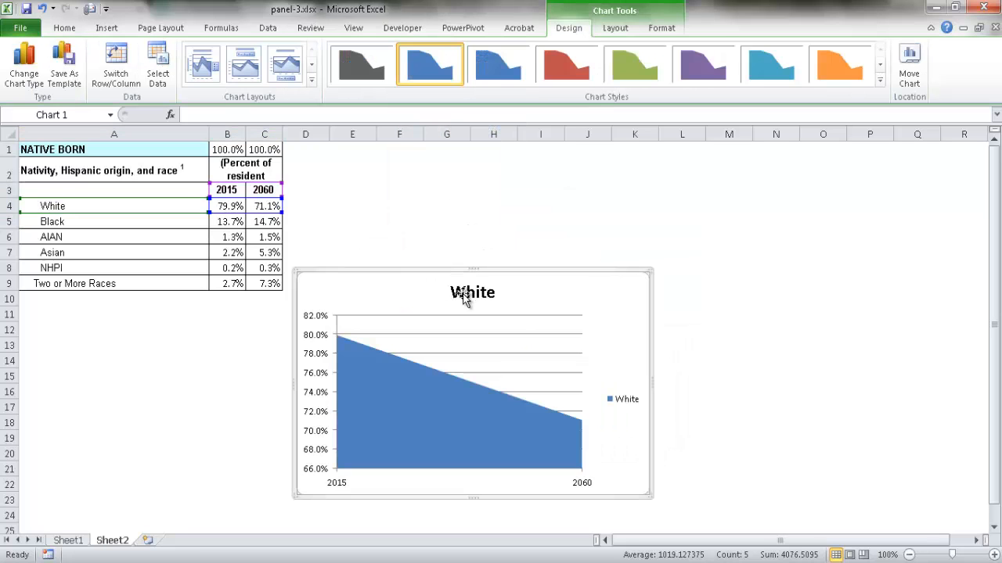
# Remove the gridlines, the legend and the vertical axis from the White chart
pyautogui.click(543, 335)
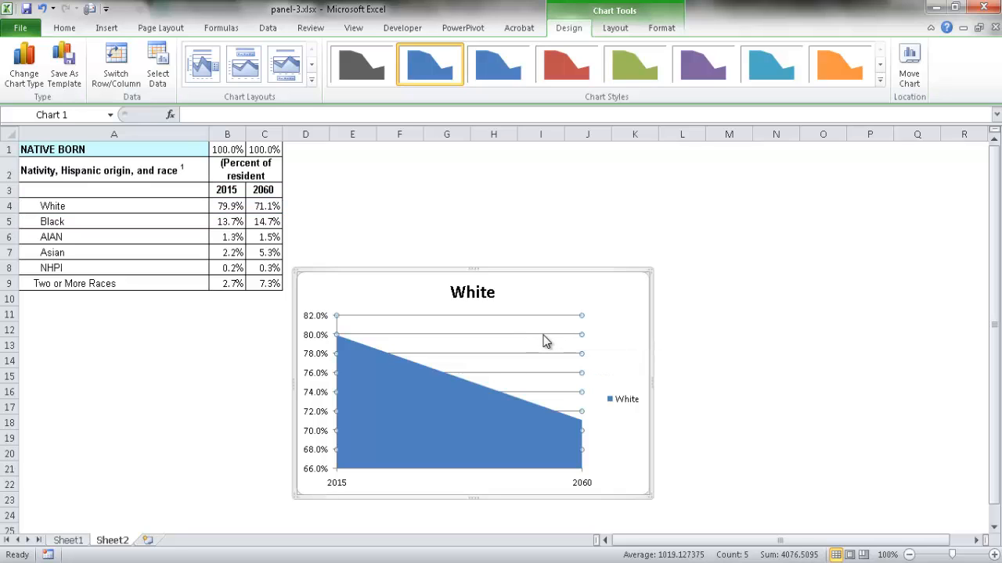
pyautogui.press('Delete')
pyautogui.click(623, 403)
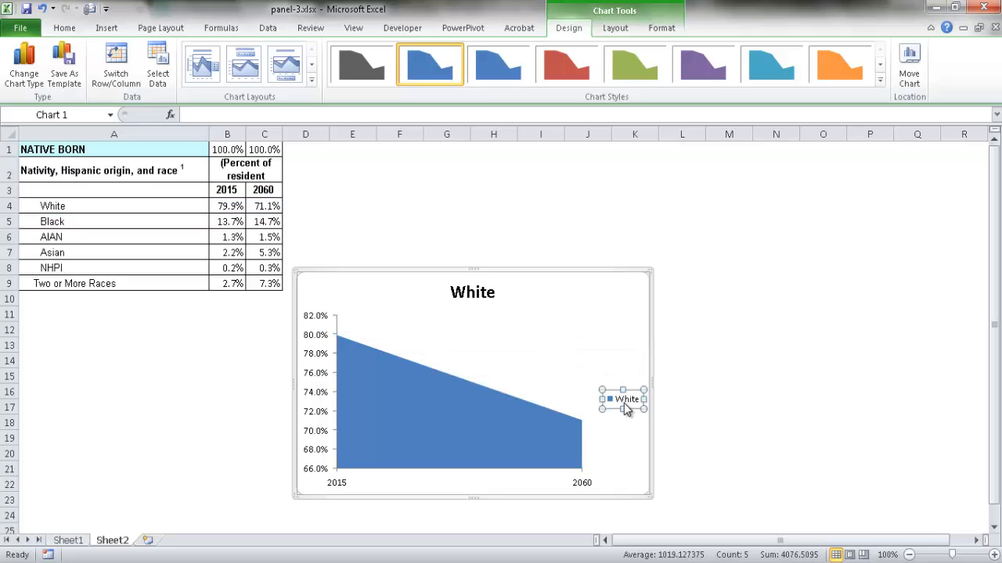
pyautogui.press('Delete')
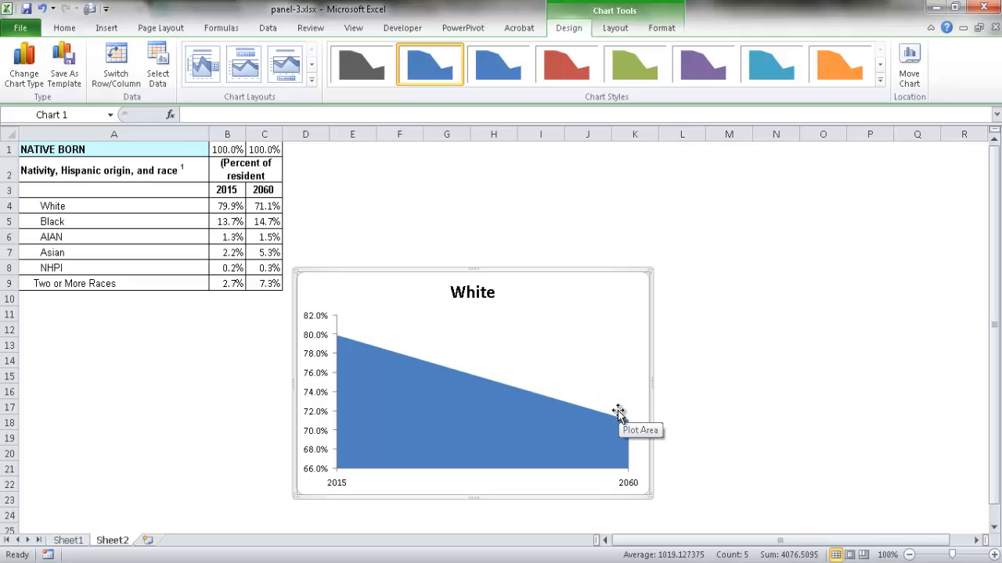
pyautogui.click(314, 339)
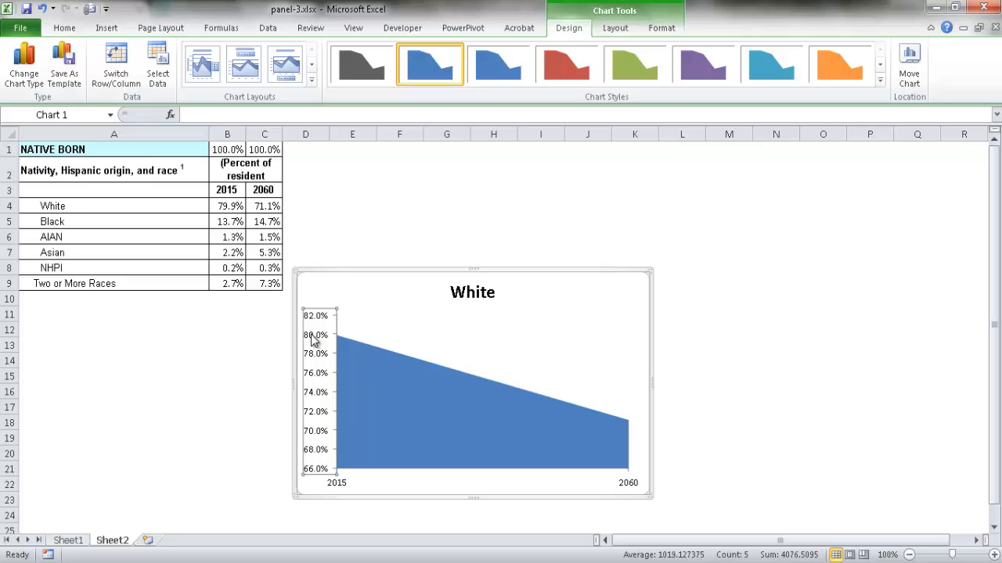
pyautogui.press('Delete')
# Add data labels to the White series and select them
pyautogui.click(343, 362)
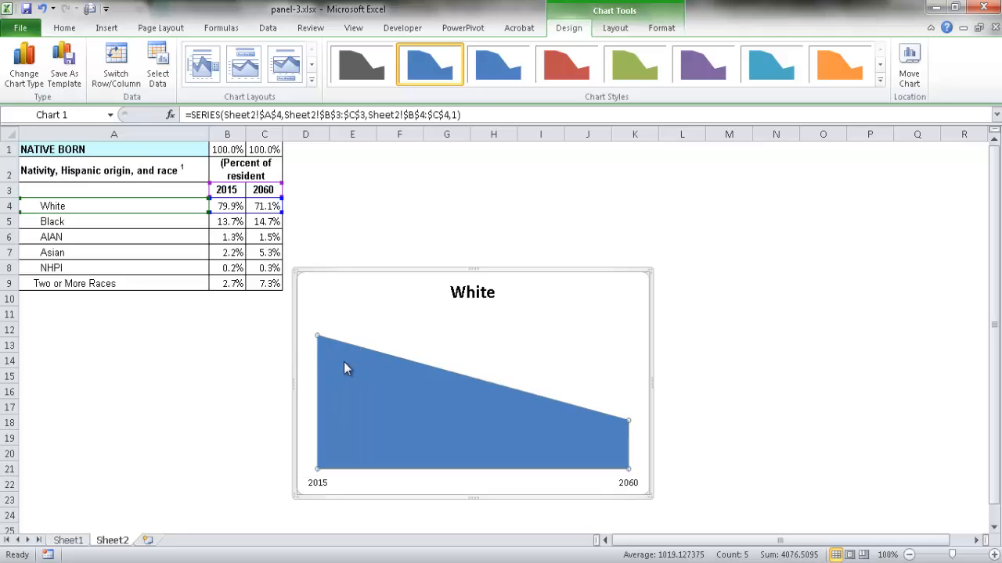
pyautogui.rightClick(343, 361)
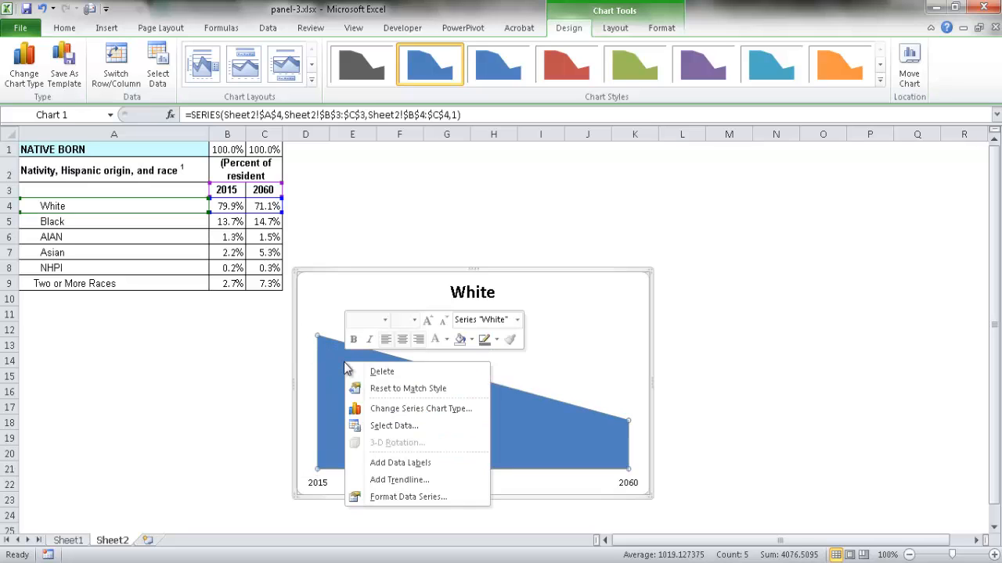
pyautogui.click(394, 463)
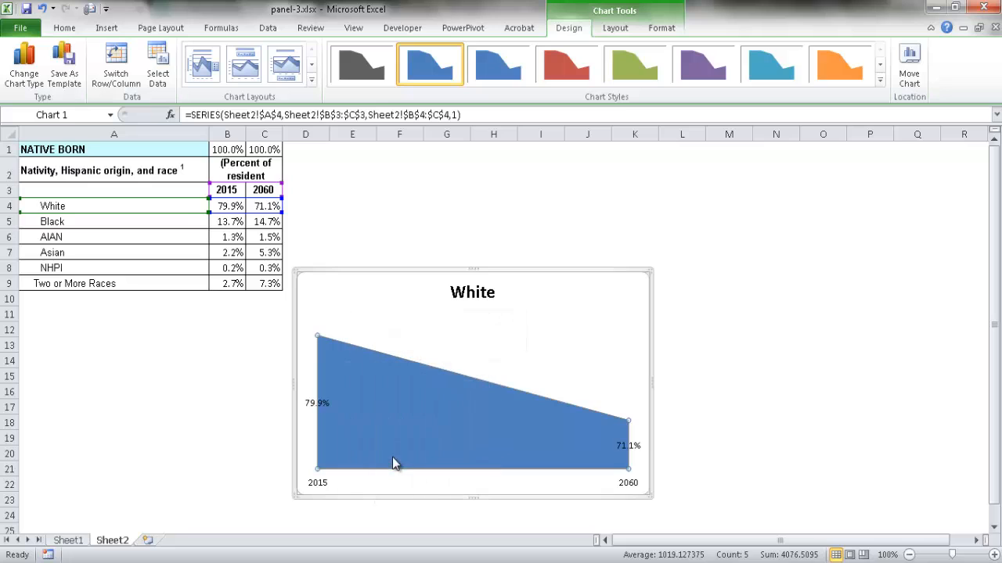
pyautogui.click(311, 402)
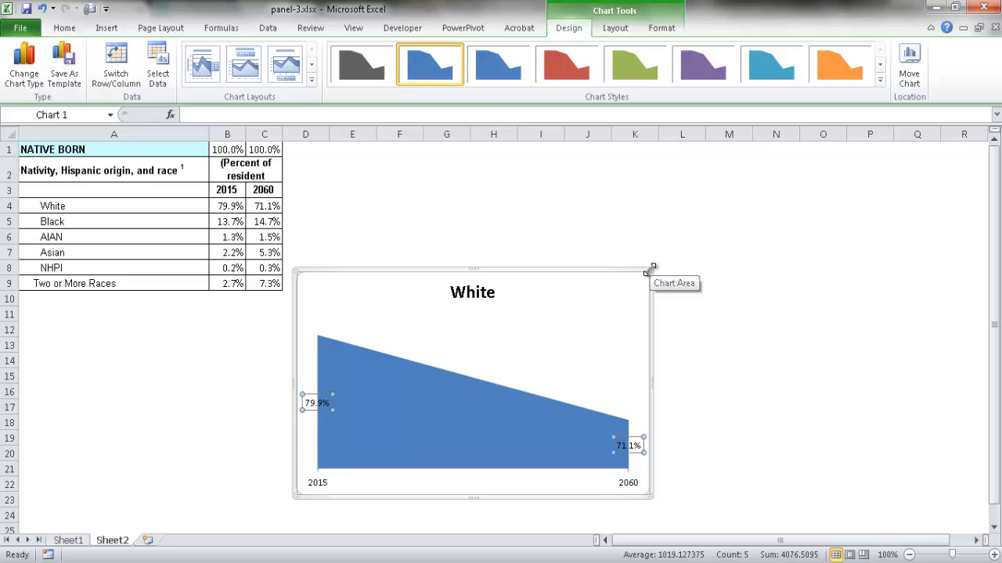
# Resize the White chart to 2" high by 2.5" wide and place it below the table under column A
pyautogui.moveTo(649, 270); pyautogui.dragTo(312, 332)
pyautogui.click(676, 33)
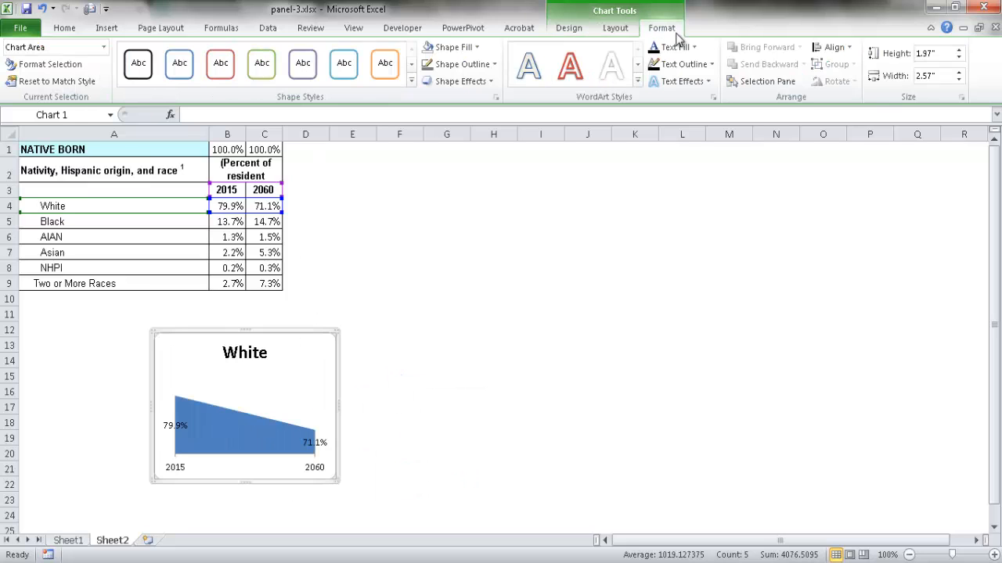
pyautogui.click(938, 53)
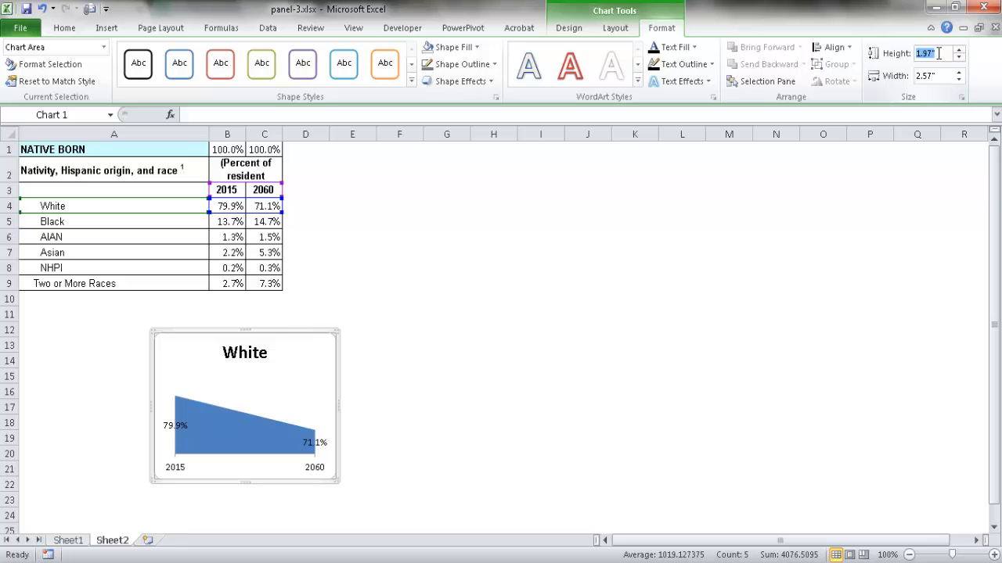
pyautogui.click(940, 75)
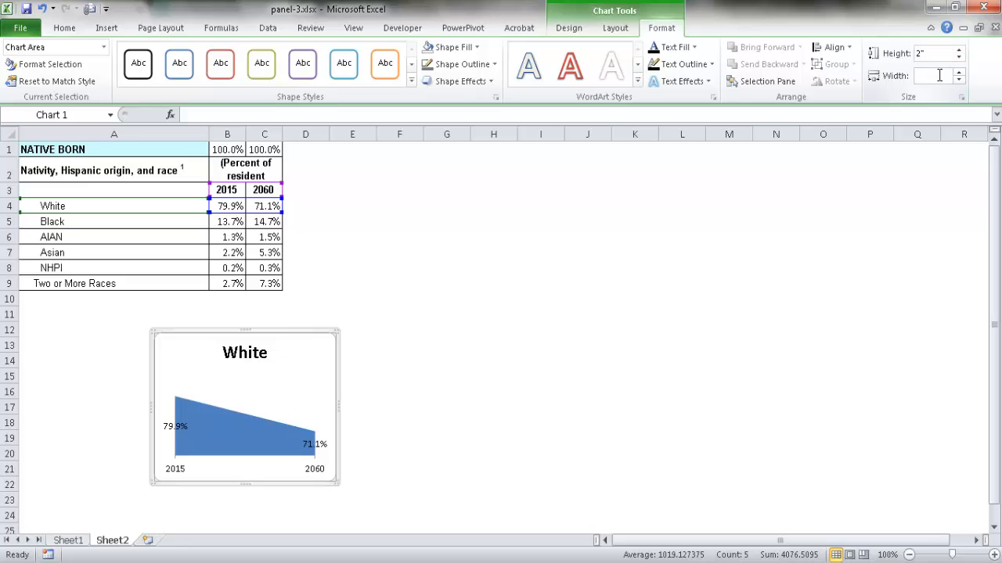
pyautogui.write('2.5')
pyautogui.press('Return')
pyautogui.moveTo(284, 331); pyautogui.dragTo(184, 345)
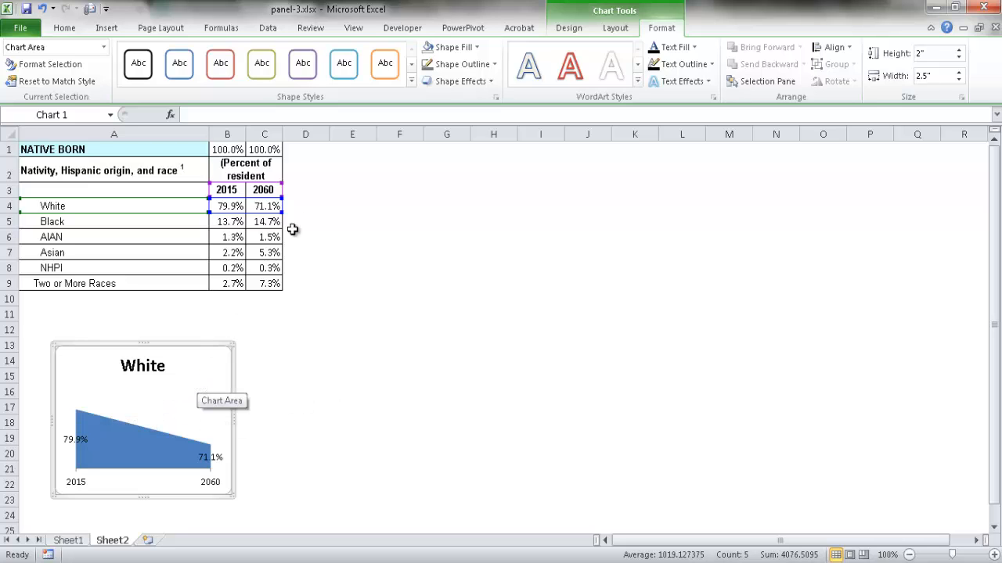
# Apply the orange beveled chart style to the White chart
pyautogui.click(569, 29)
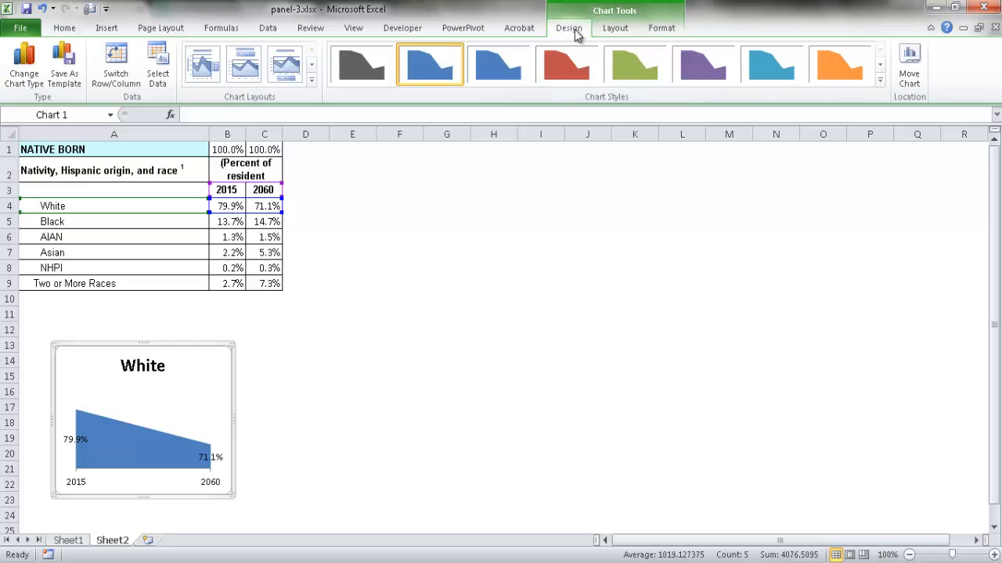
pyautogui.click(880, 81)
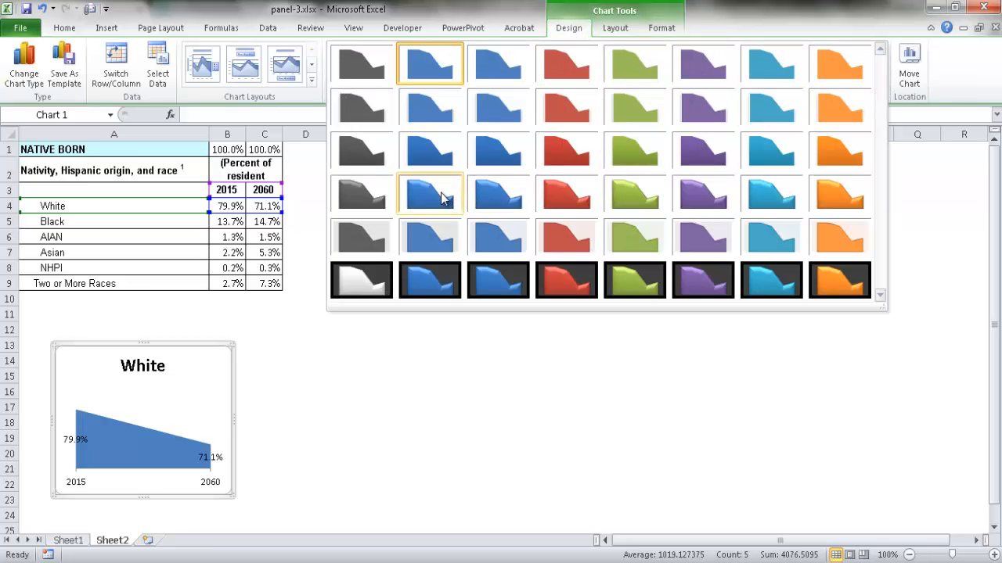
pyautogui.click(442, 198)
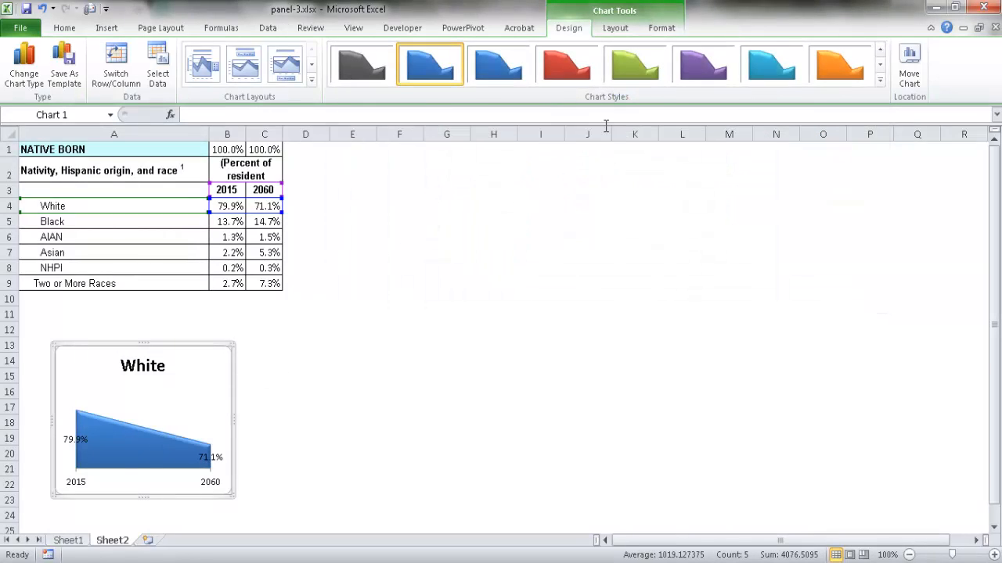
pyautogui.click(848, 74)
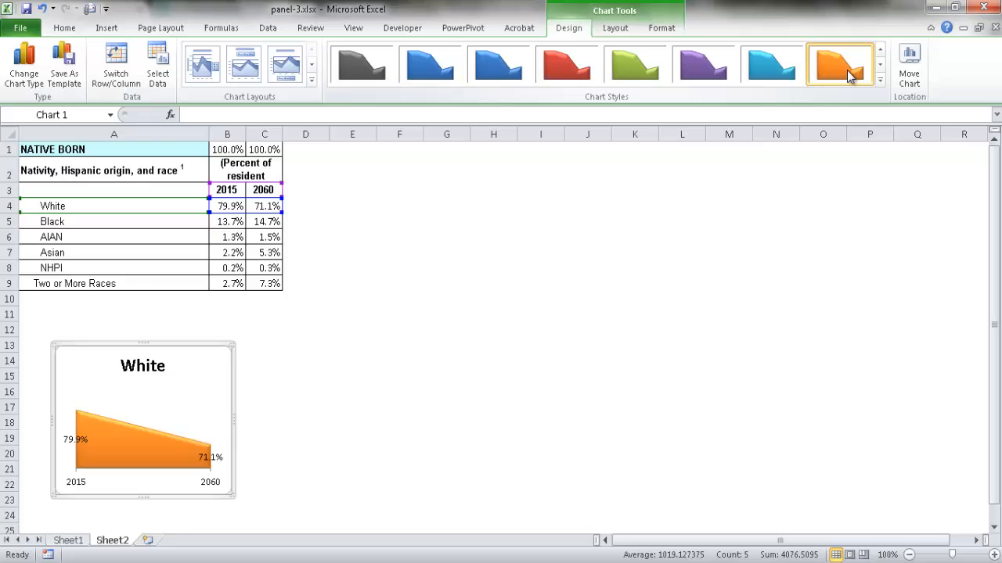
# Move the 2015 and 2060 data labels individually to just above the ends of the orange area
pyautogui.click(71, 440)
pyautogui.moveTo(72, 430); pyautogui.dragTo(78, 390)
pyautogui.click(218, 456)
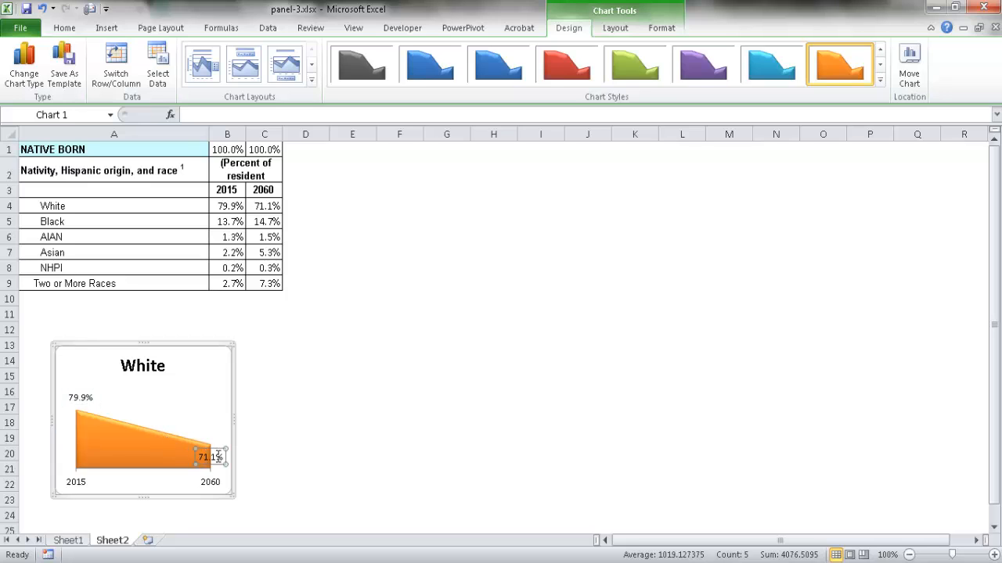
pyautogui.moveTo(217, 449); pyautogui.dragTo(217, 423)
pyautogui.click(258, 342)
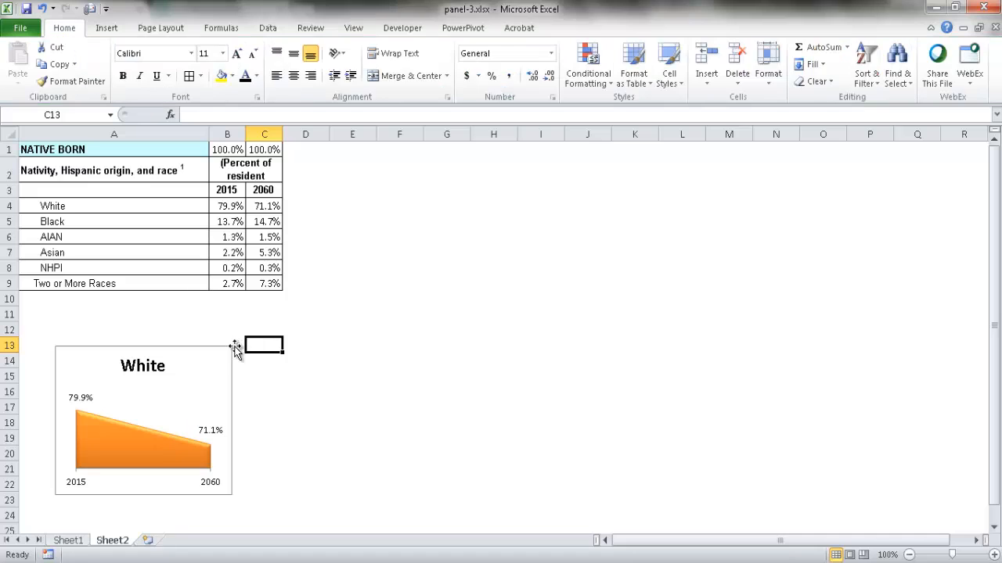
# Set the White chart's width to 2"
pyautogui.click(229, 346)
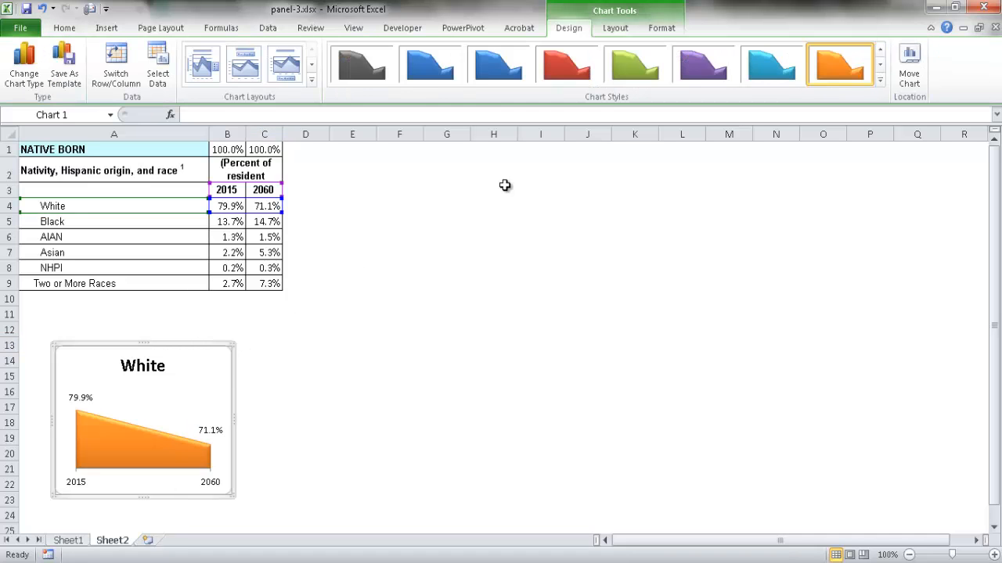
pyautogui.click(622, 33)
pyautogui.click(661, 32)
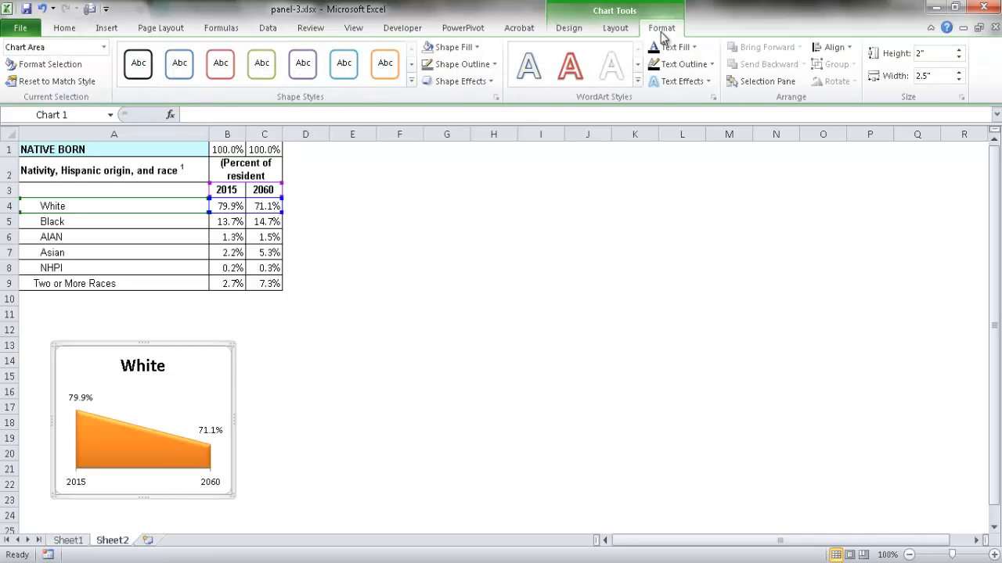
pyautogui.click(932, 76)
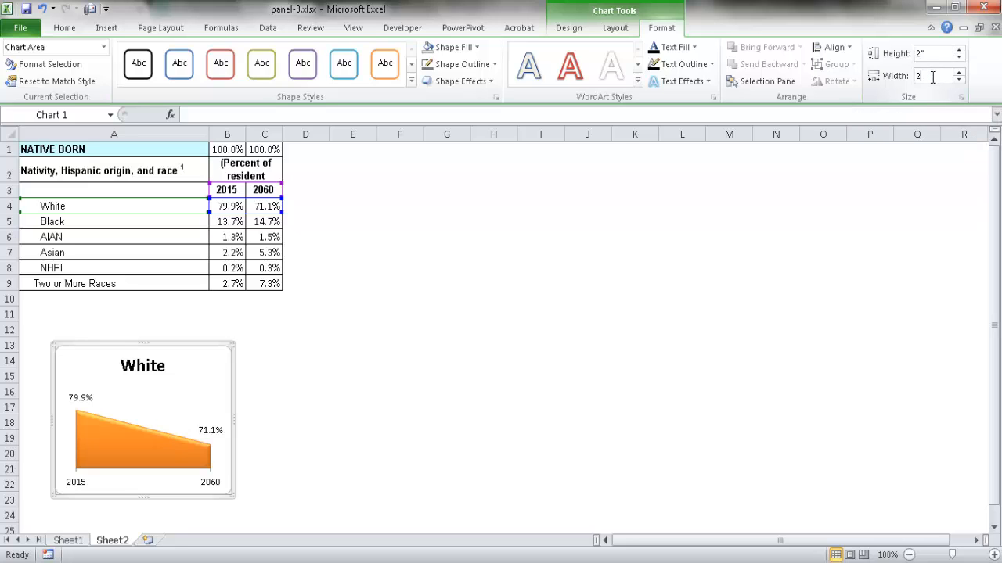
pyautogui.write('2')
pyautogui.press('Return')
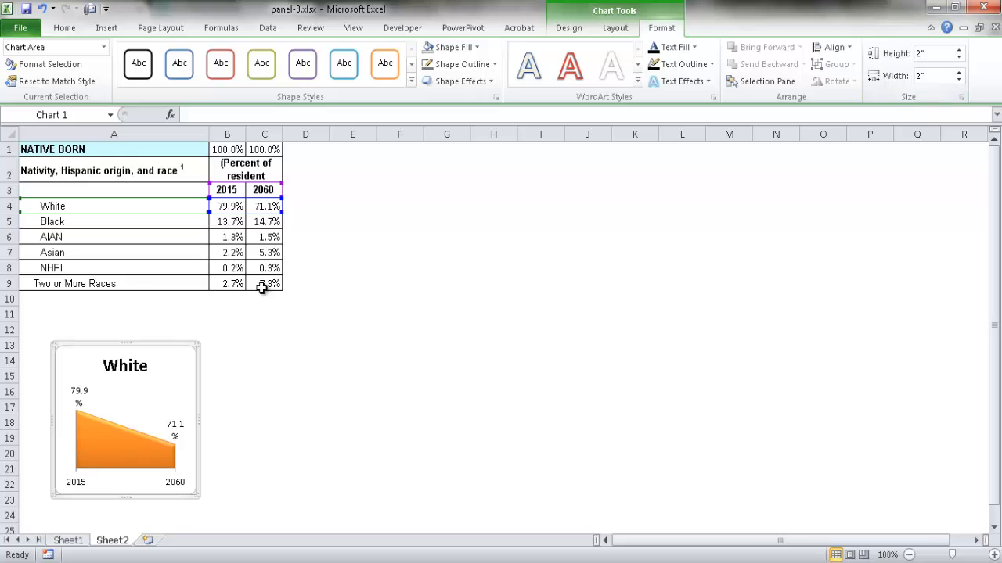
pyautogui.click(254, 378)
pyautogui.click(152, 379)
pyautogui.click(286, 389)
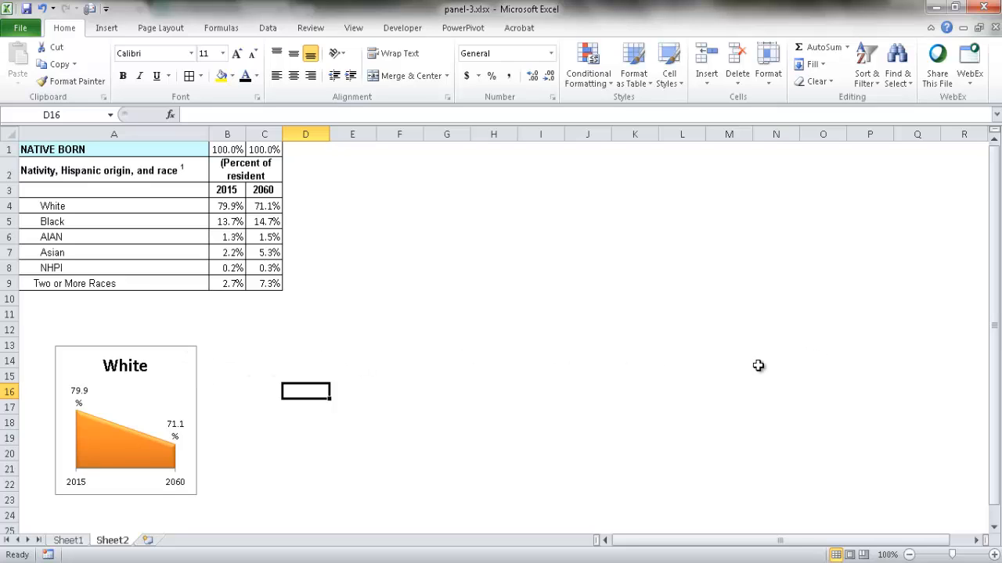
pyautogui.click(165, 350)
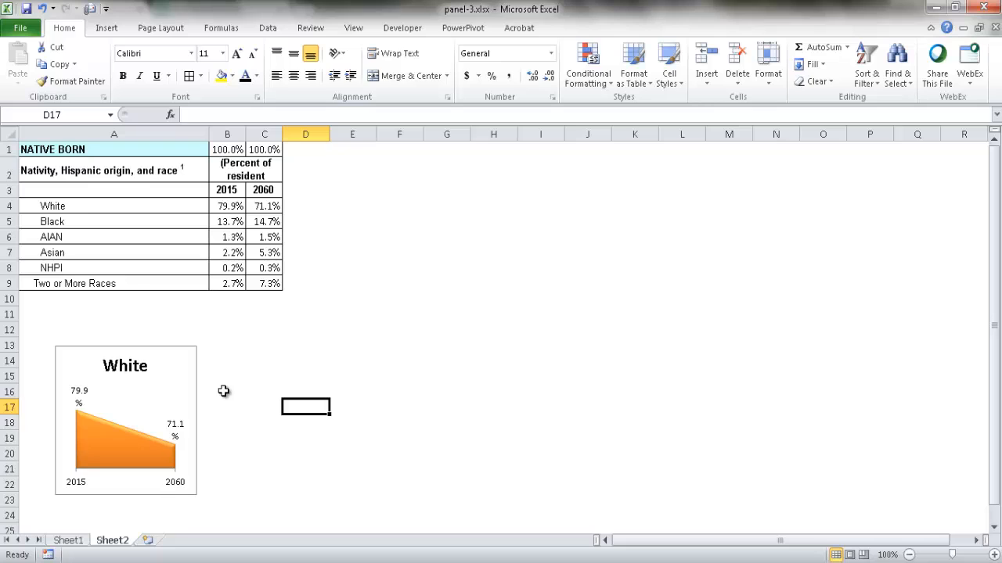
# Duplicate the White chart and place the copy flush against the original's right edge
pyautogui.click(177, 351)
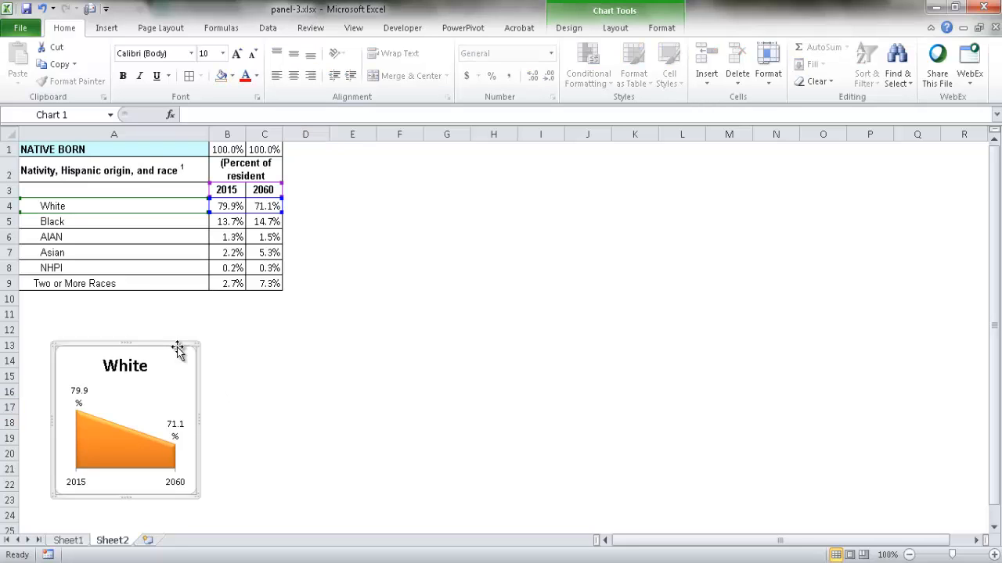
pyautogui.hotkey('ctrl', 'd')
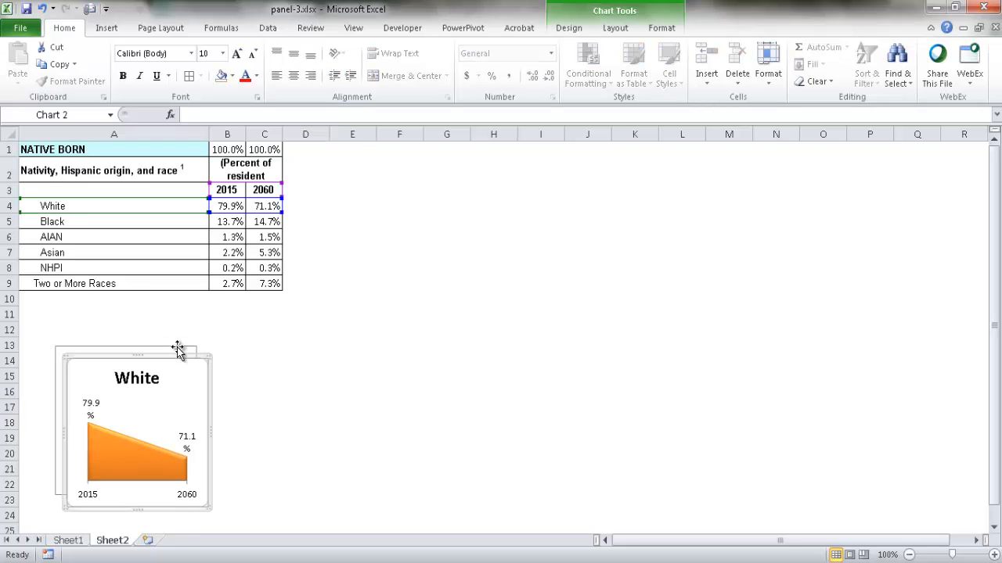
pyautogui.moveTo(174, 360); pyautogui.dragTo(305, 345)
pyautogui.click(381, 348)
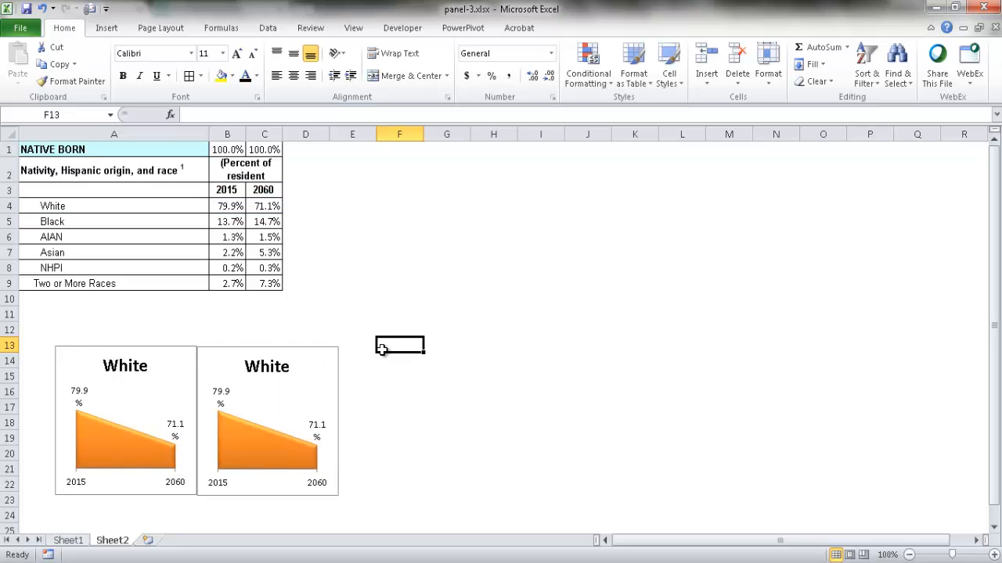
pyautogui.click(328, 349)
pyautogui.moveTo(329, 346); pyautogui.dragTo(328, 345)
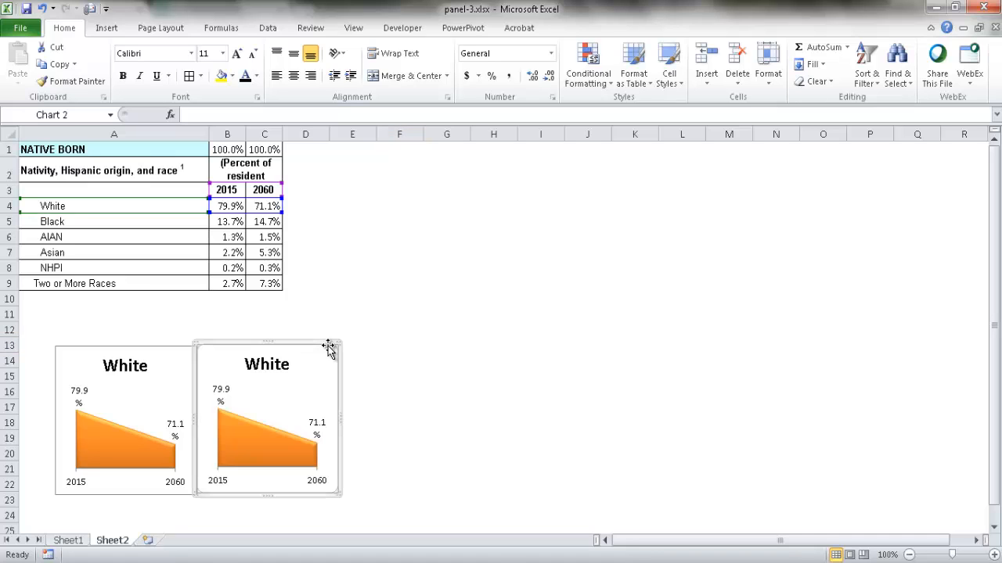
pyautogui.click(387, 351)
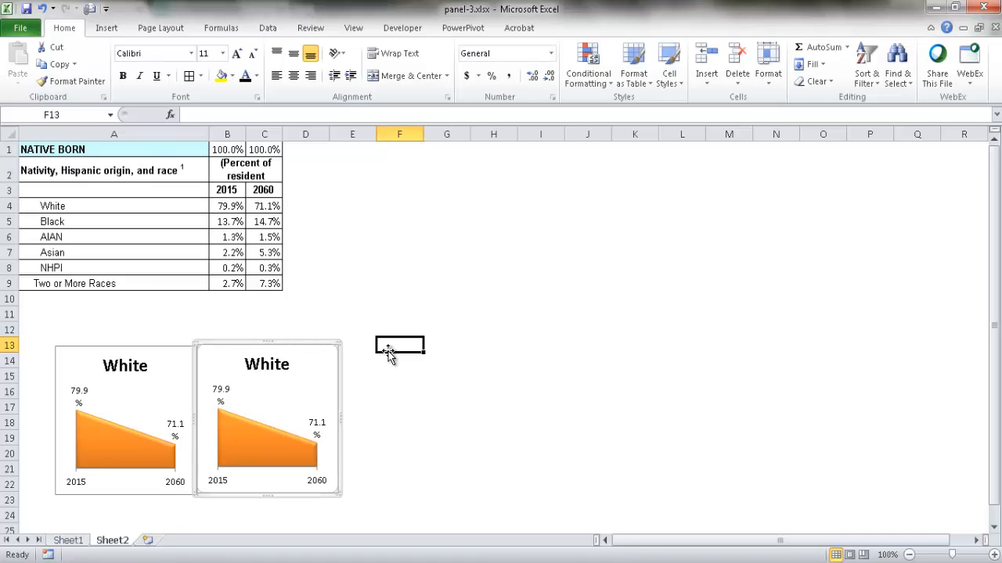
# Select both White charts together and align them with Align Middle
pyautogui.click(137, 346)
pyautogui.keyDown('ctrl'); pyautogui.click(236, 346); pyautogui.keyUp('ctrl')
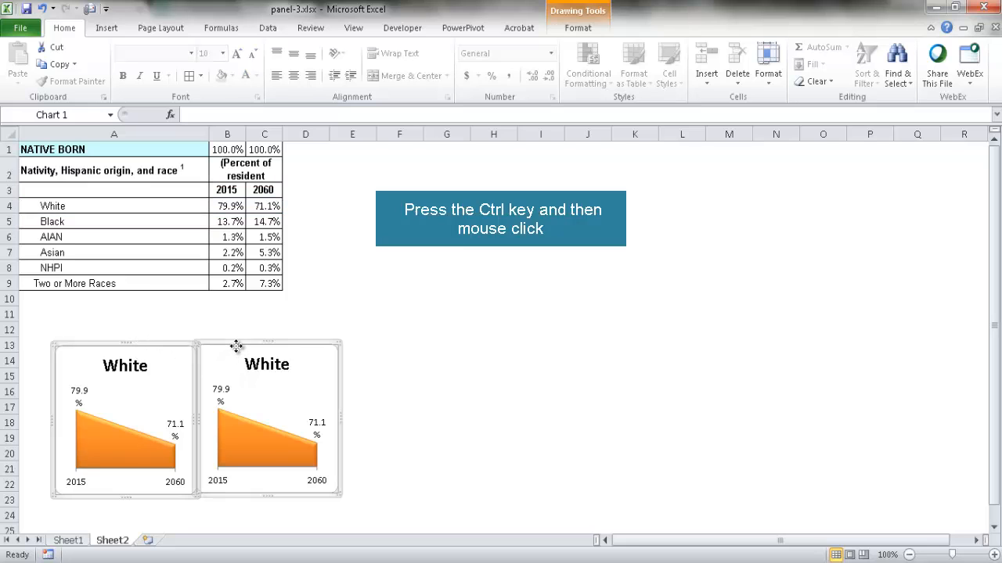
pyautogui.click(579, 28)
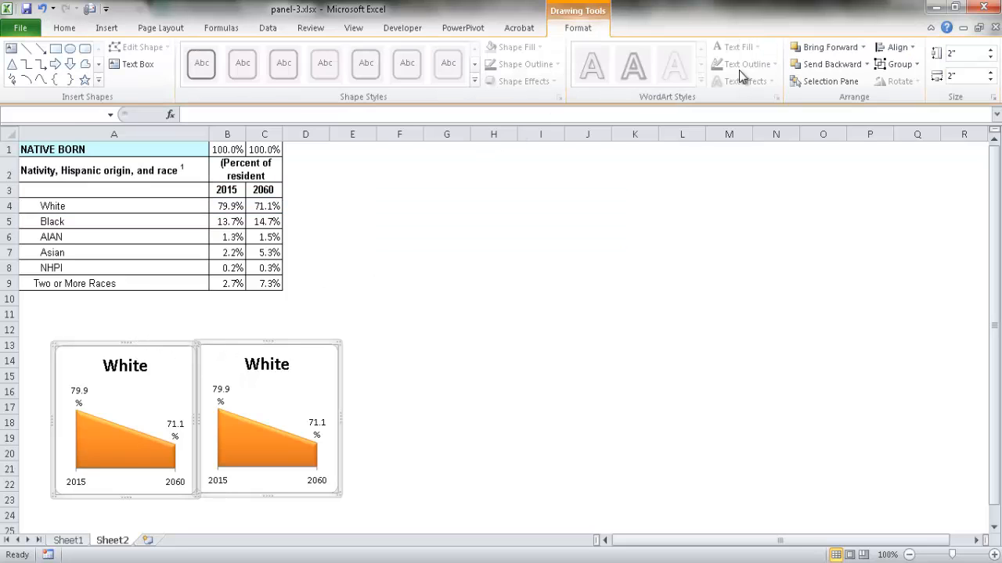
pyautogui.click(894, 49)
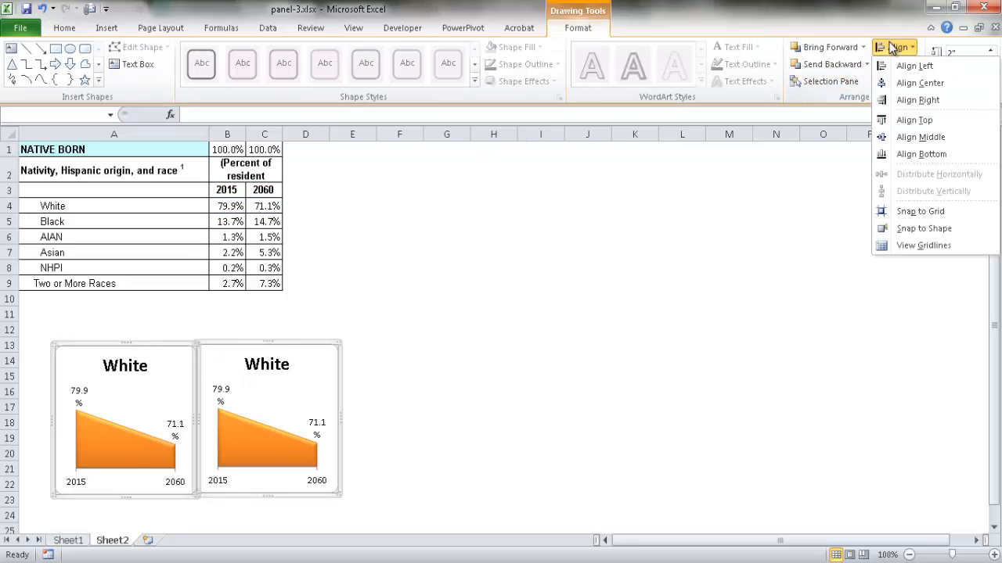
pyautogui.click(939, 139)
pyautogui.click(793, 297)
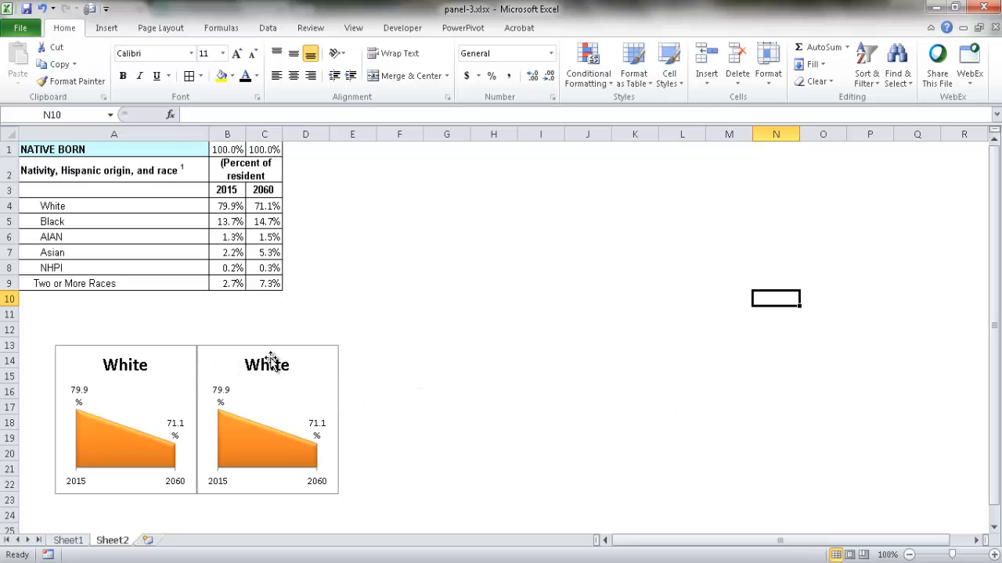
# Shift the second chart's source range down one row so it plots the Black data in row 5
pyautogui.click(266, 388)
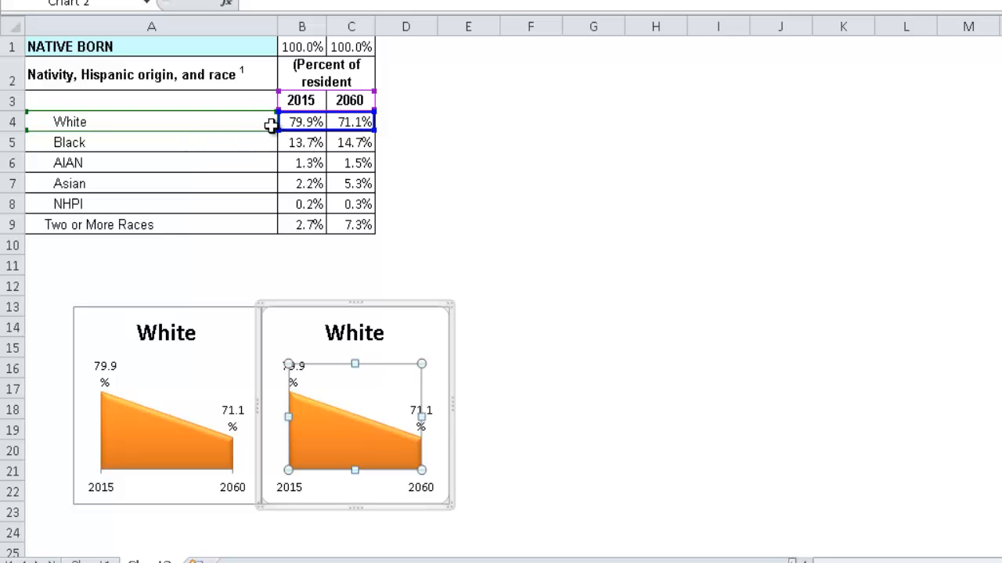
pyautogui.moveTo(271, 123); pyautogui.dragTo(255, 142)
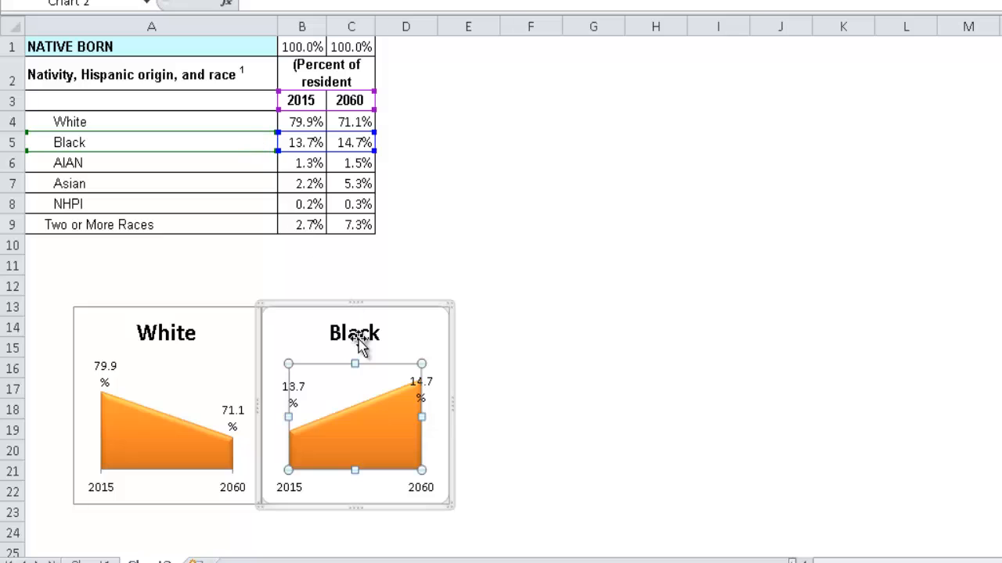
pyautogui.click(463, 273)
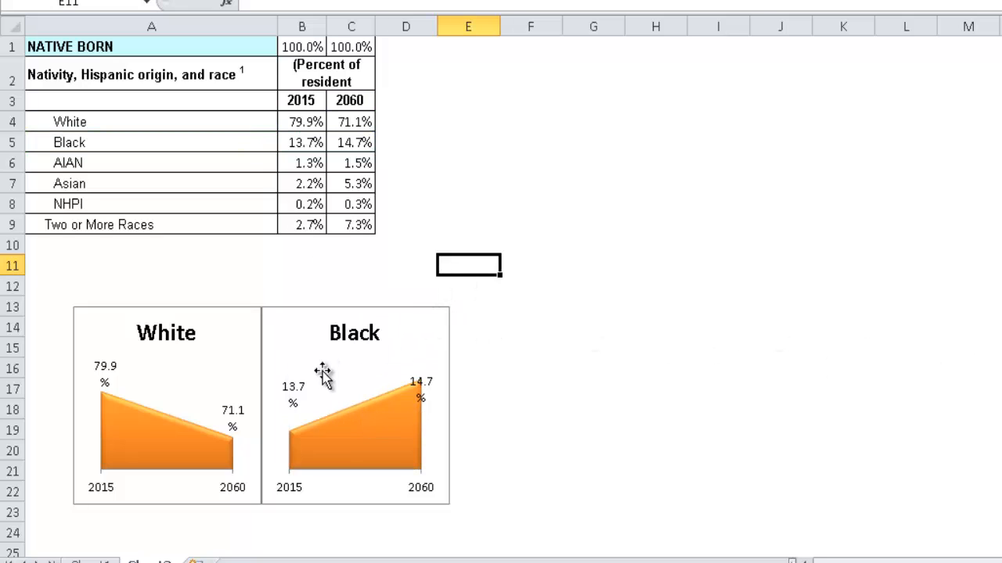
# Duplicate the Black chart, place the copy flush to its right, and shift its source range to the AIAN row
pyautogui.click(385, 313)
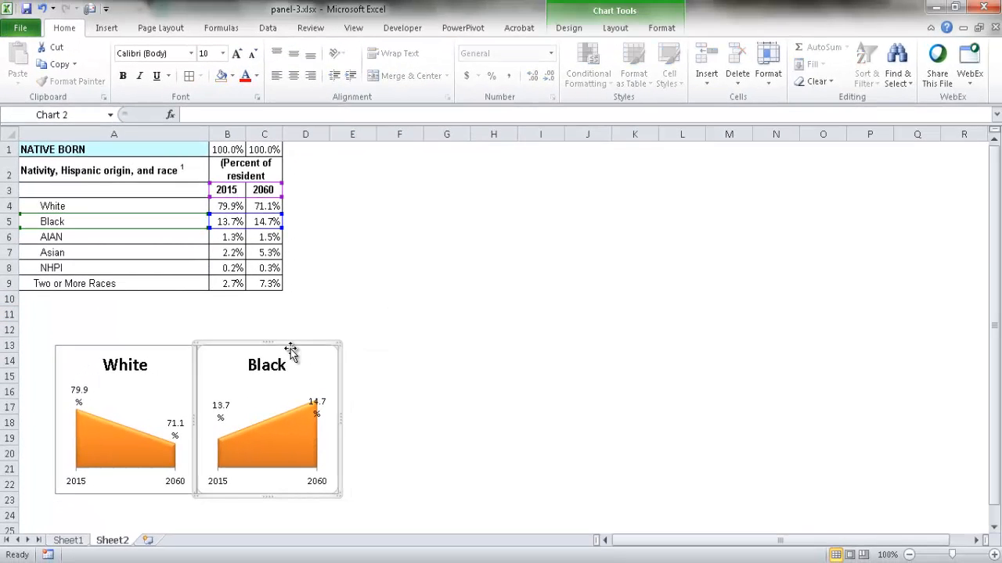
pyautogui.hotkey('ctrl', 'd')
pyautogui.moveTo(299, 358); pyautogui.dragTo(427, 344)
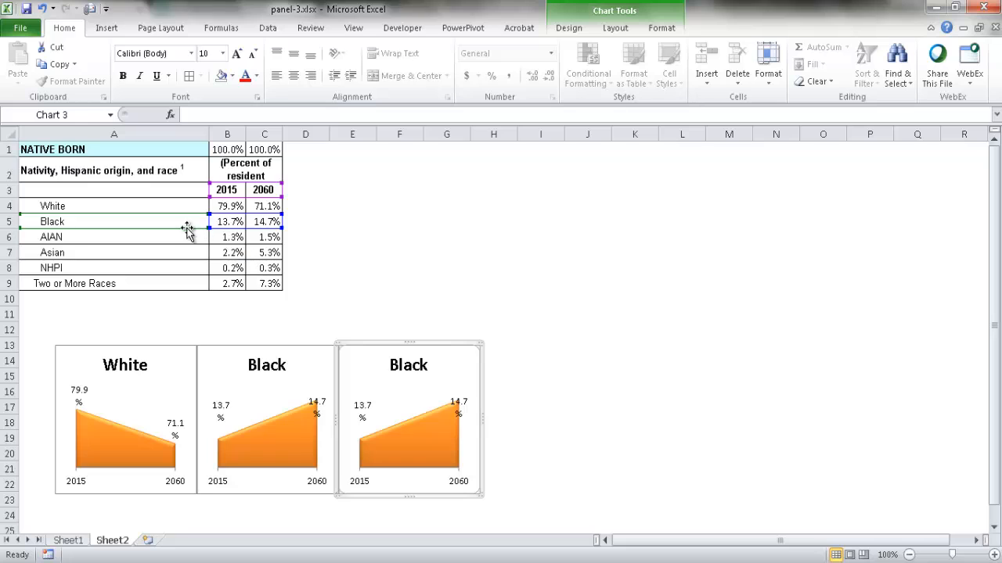
pyautogui.moveTo(188, 228); pyautogui.dragTo(175, 240)
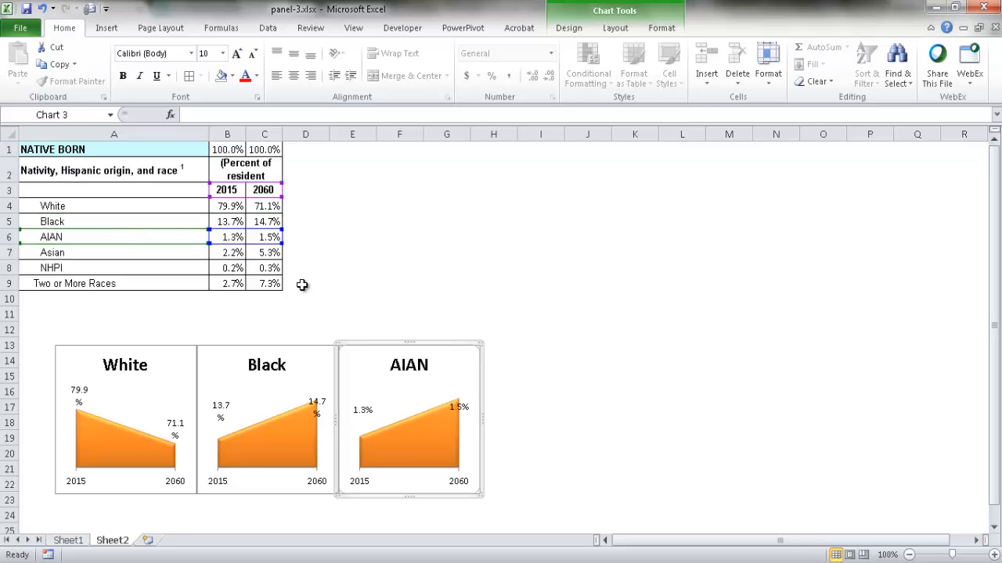
# Add two more chart copies to the right of the AIAN chart, shifting their source ranges to the Asian and NHPI rows respectively
pyautogui.hotkey('ctrl', 'd')
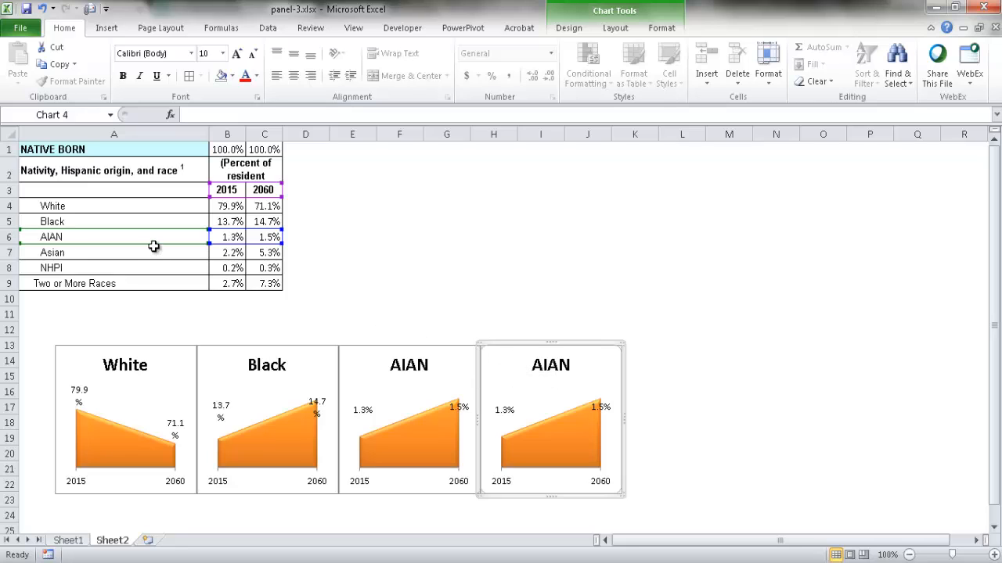
pyautogui.moveTo(153, 246); pyautogui.dragTo(155, 249)
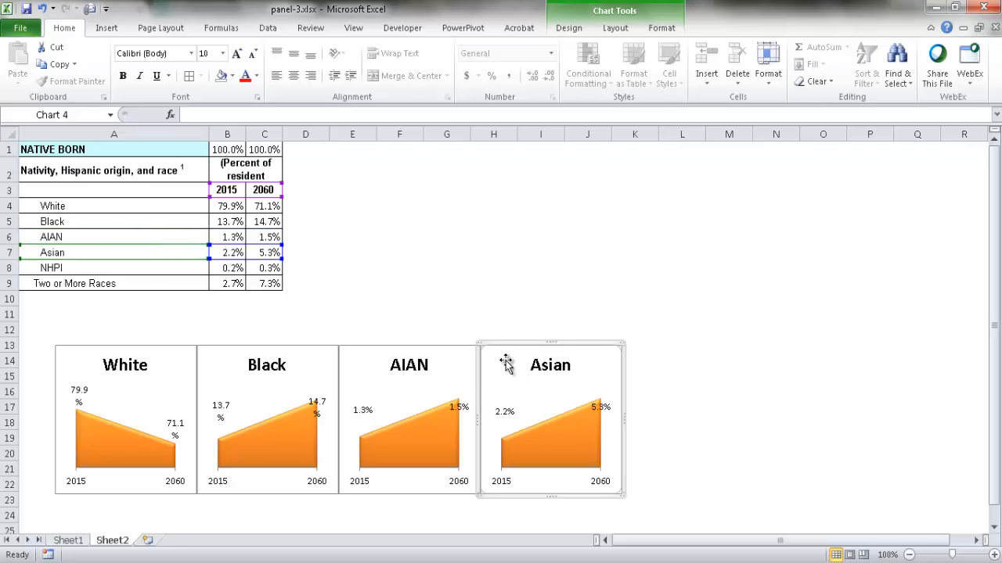
pyautogui.hotkey('ctrl', 'd')
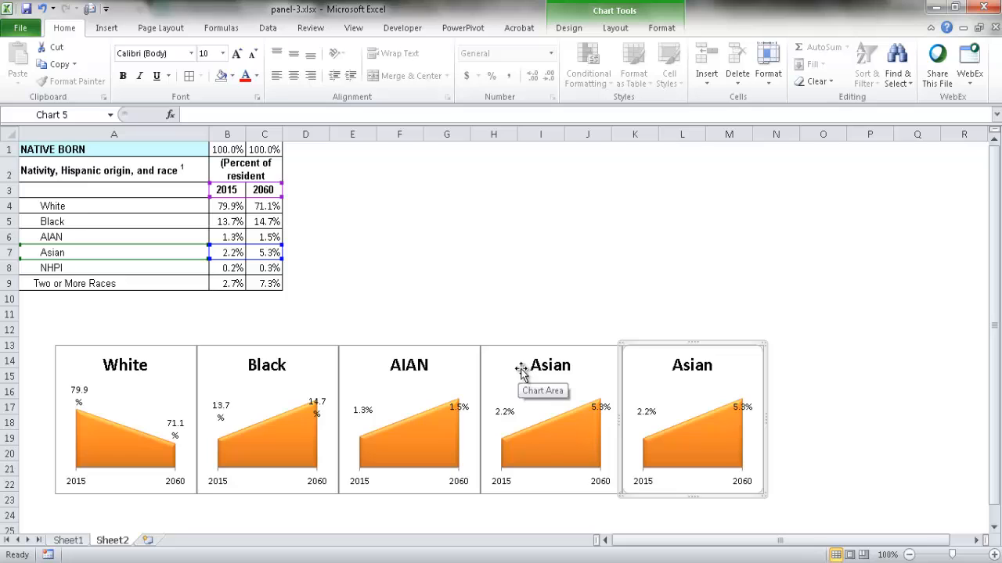
pyautogui.moveTo(104, 250); pyautogui.dragTo(117, 273)
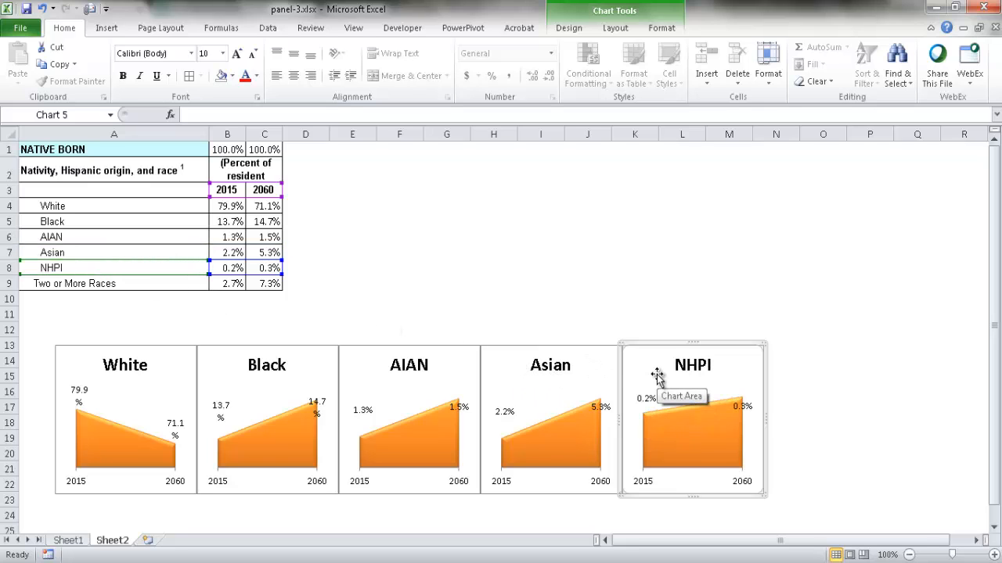
# Duplicate the NHPI chart and shift the copy's source range to the Two or More Races row
pyautogui.hotkey('ctrl', 'd')
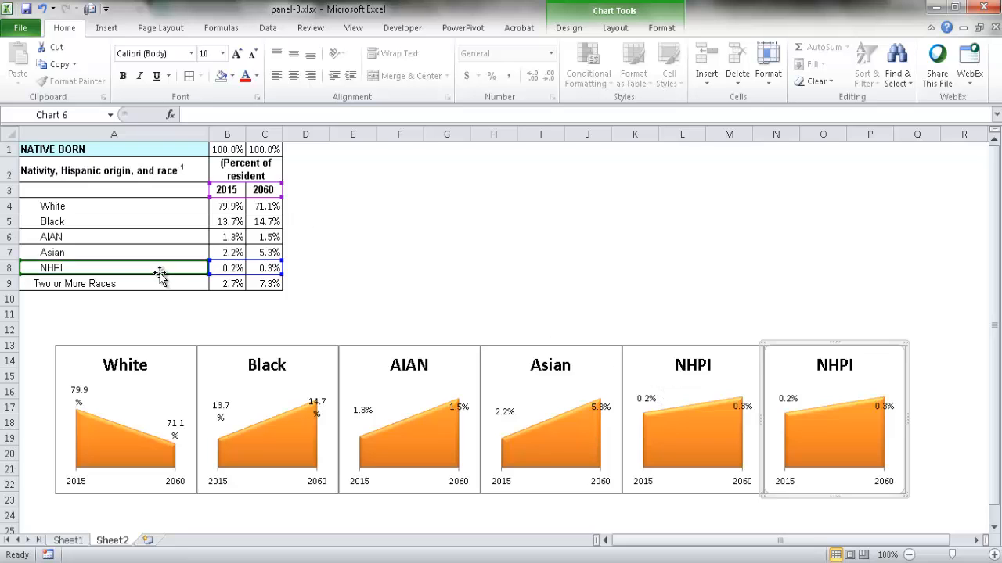
pyautogui.moveTo(160, 273); pyautogui.dragTo(161, 287)
pyautogui.click(696, 312)
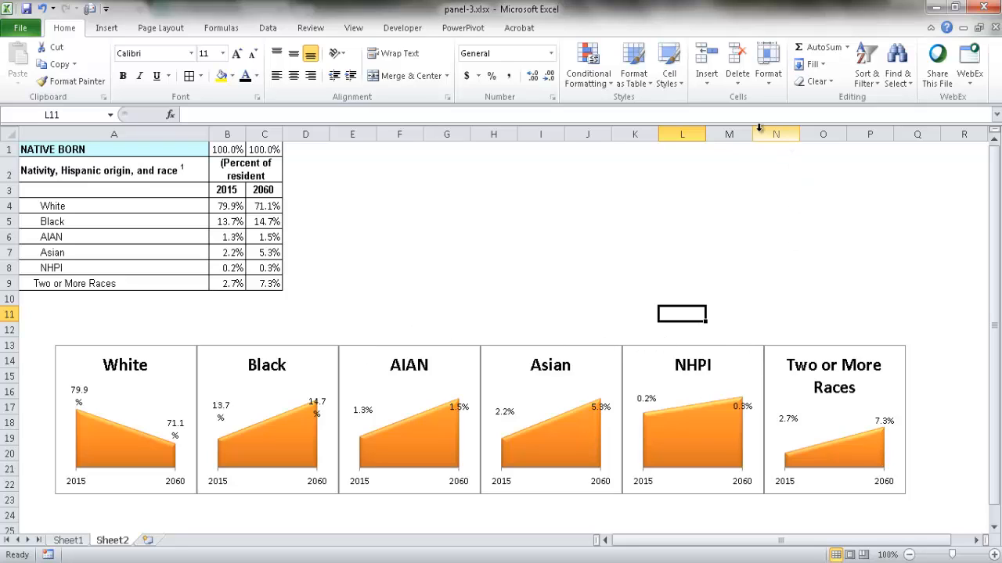
pyautogui.click(534, 296)
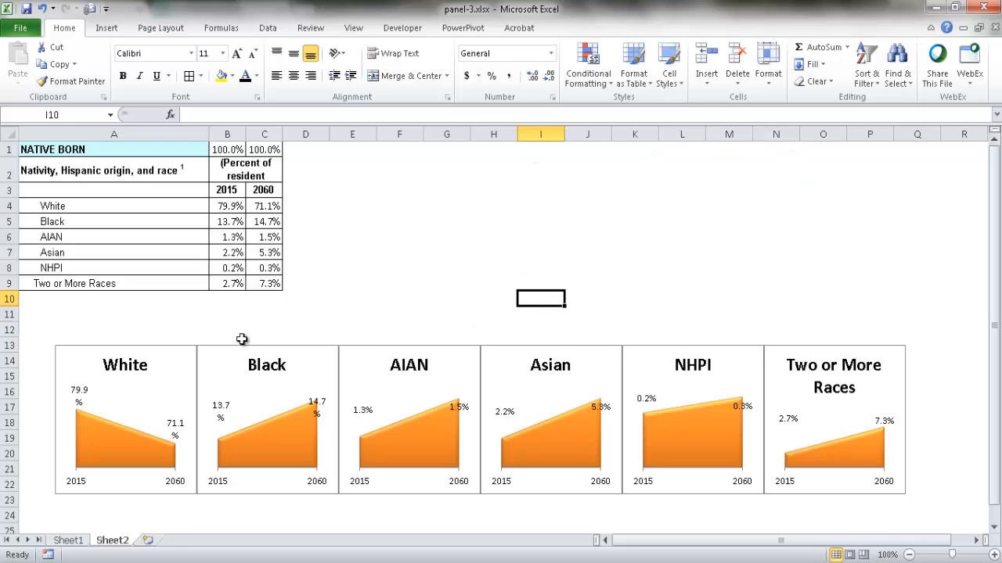